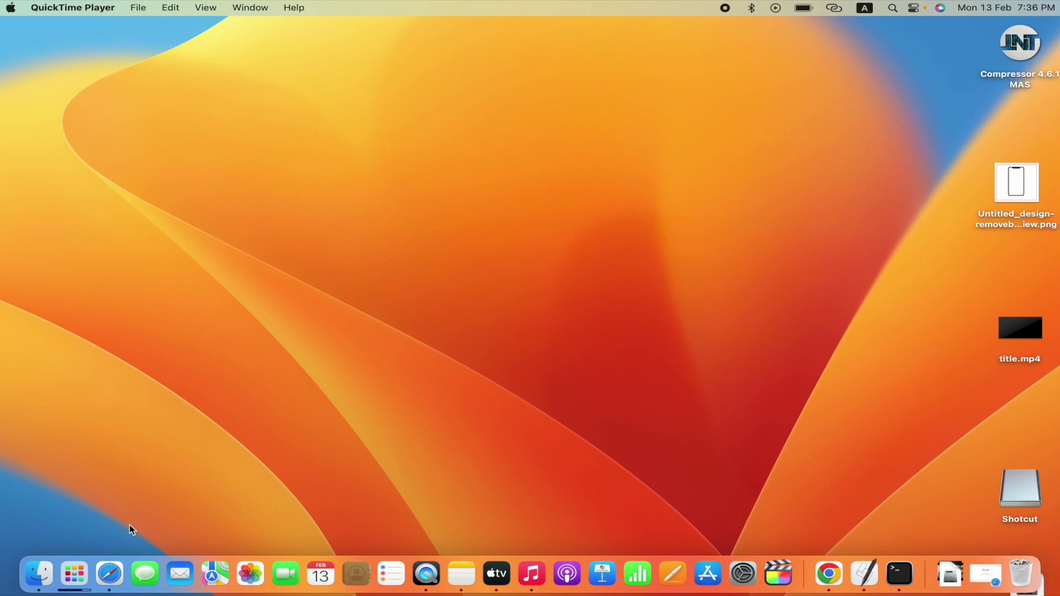
Step: Launch Safari in full screen and search Google for 'onlinesbi'
left_click(110, 575)
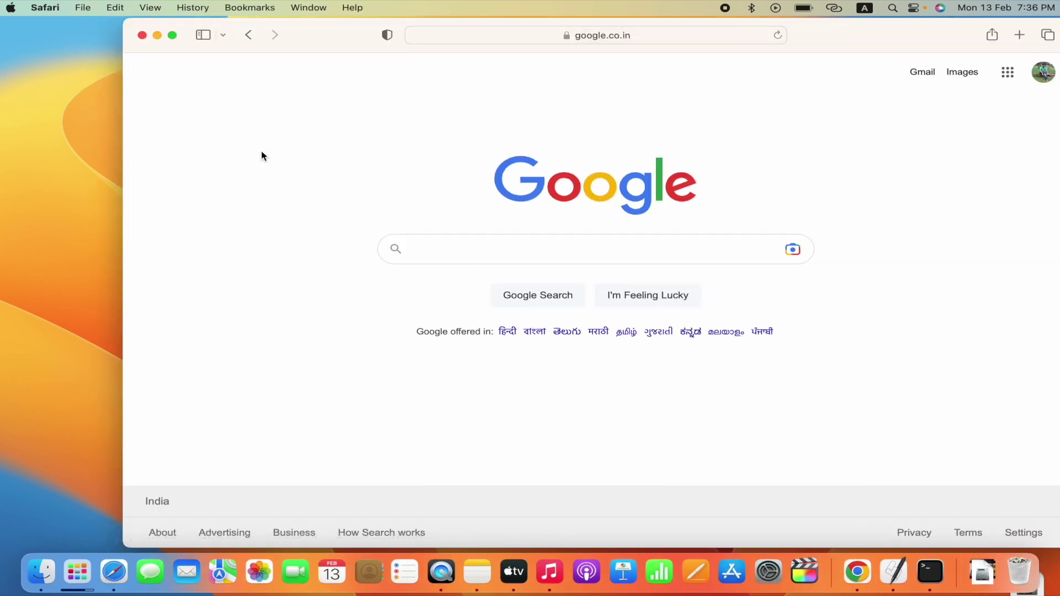
left_click(172, 36)
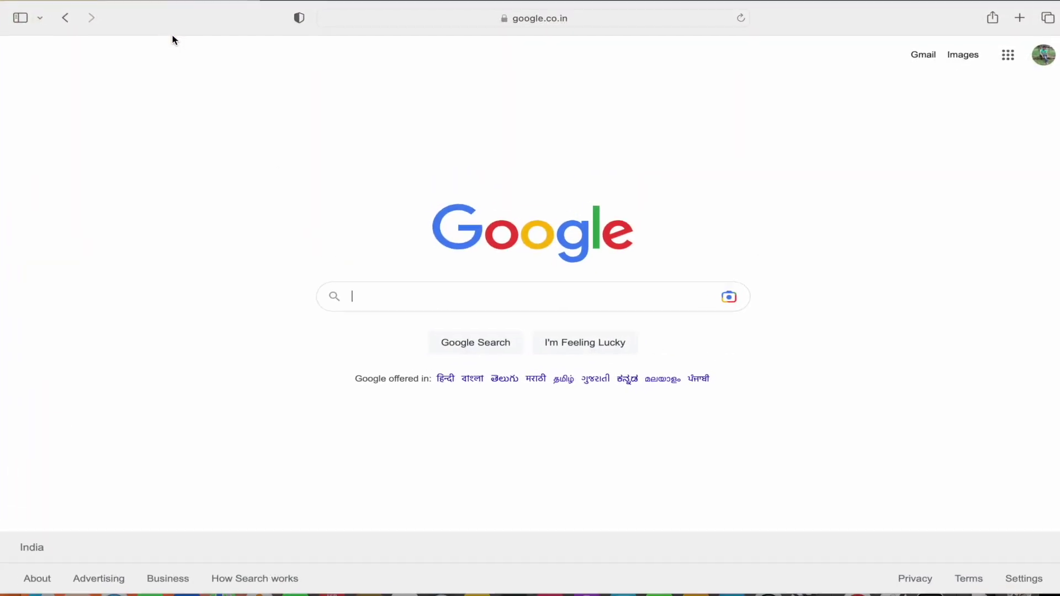
left_click(374, 295)
type("onlin")
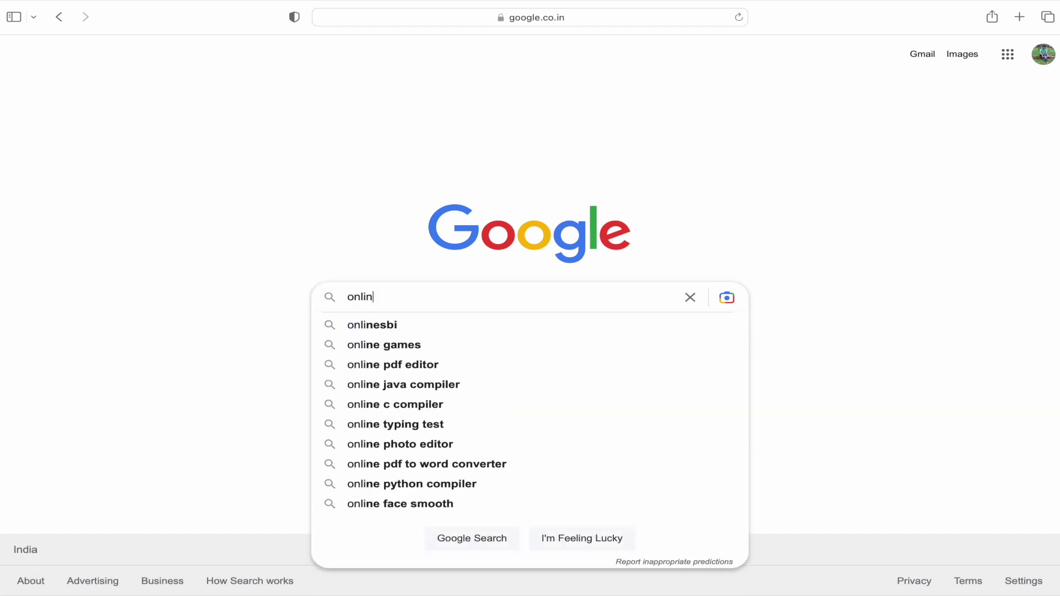
type("esbi")
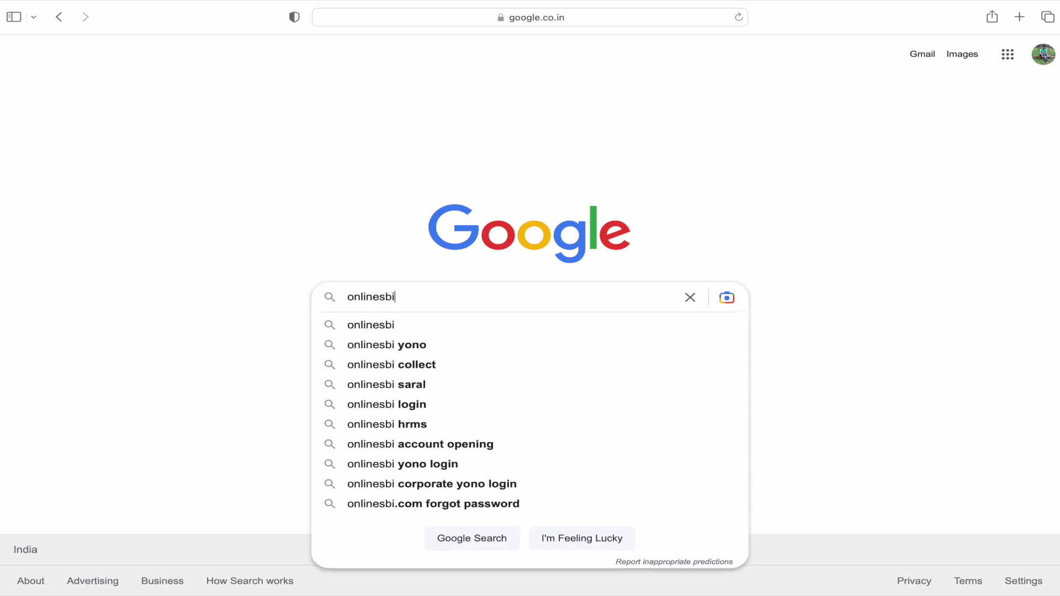
key("Return")
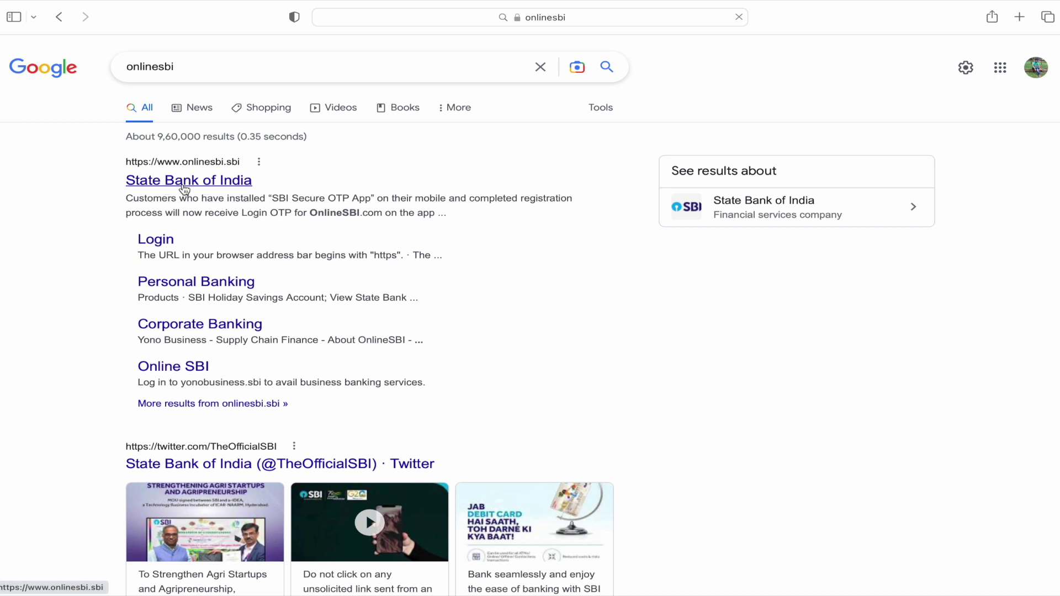
Step: Open the State Bank of India site and go through Personal Banking LOGIN to the OnlineSBI login form
left_click(186, 189)
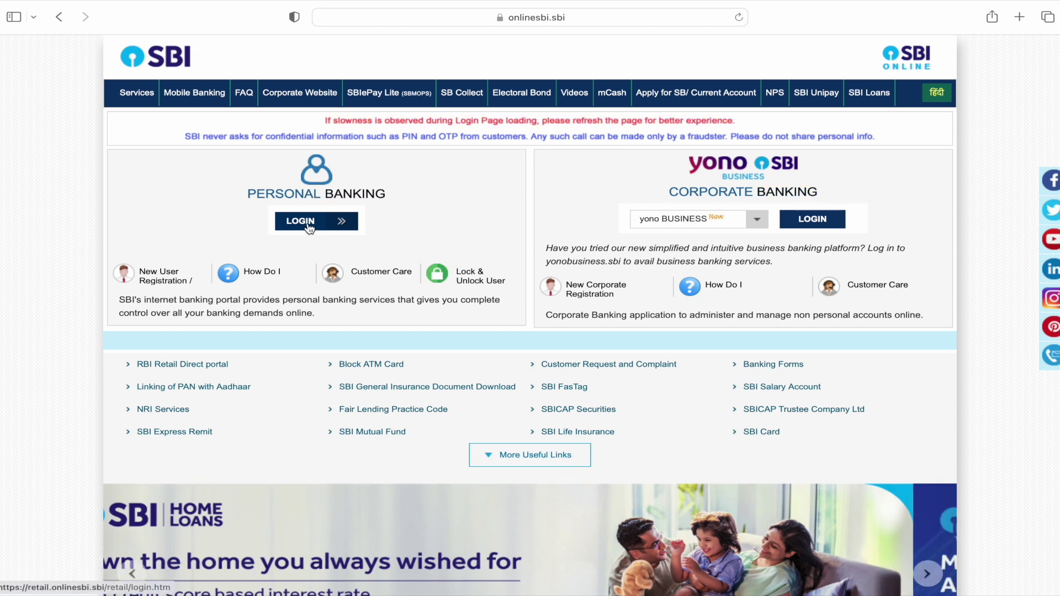
left_click(309, 227)
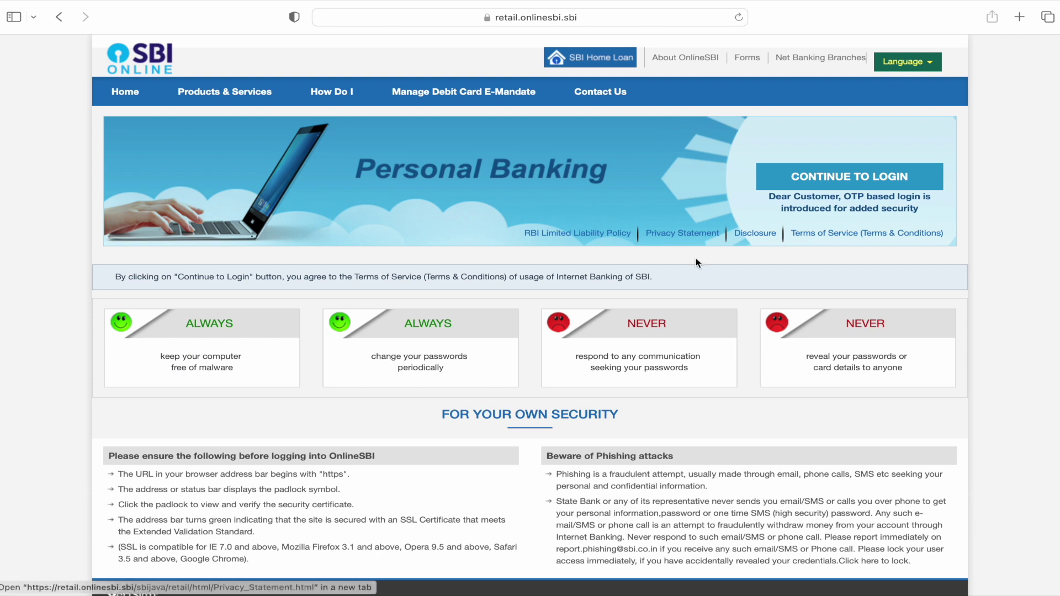
left_click(847, 178)
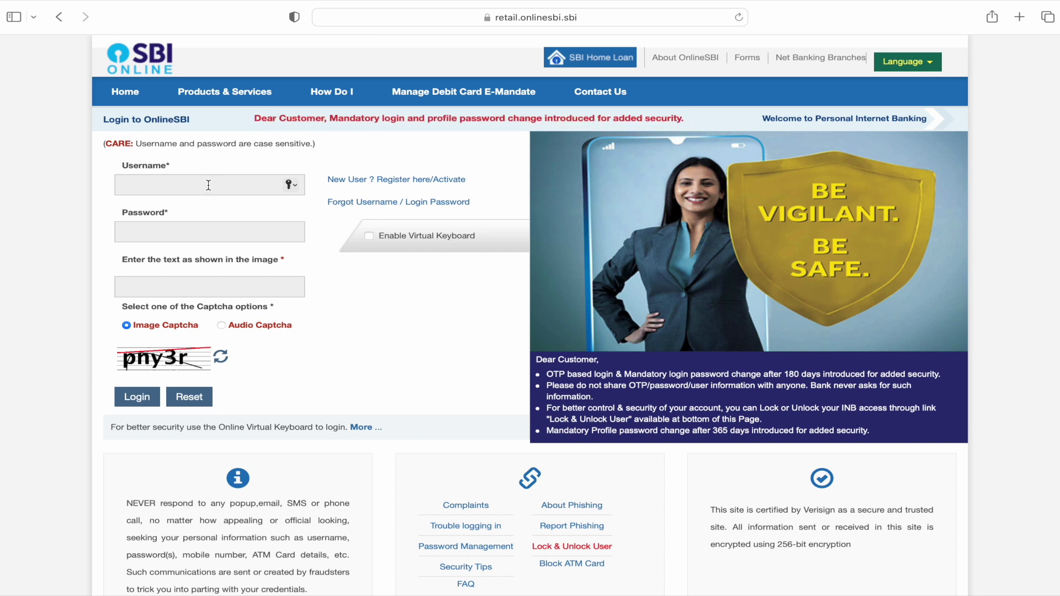
Step: Log in with the autofilled saved username and password plus the captcha, declining Safari's password save
key("super+backslash")
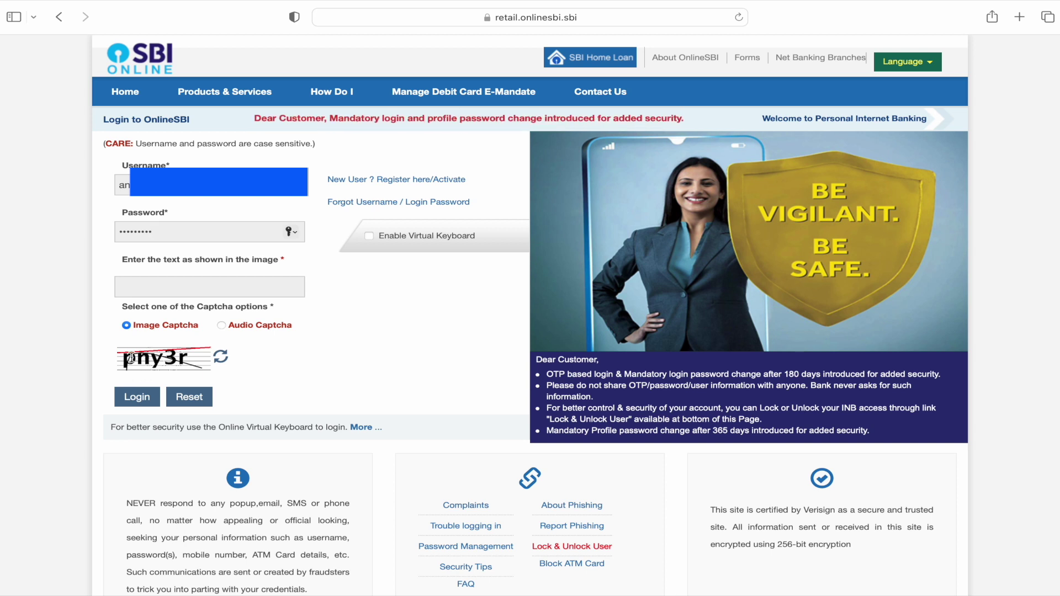
left_click(154, 290)
type("pny3r")
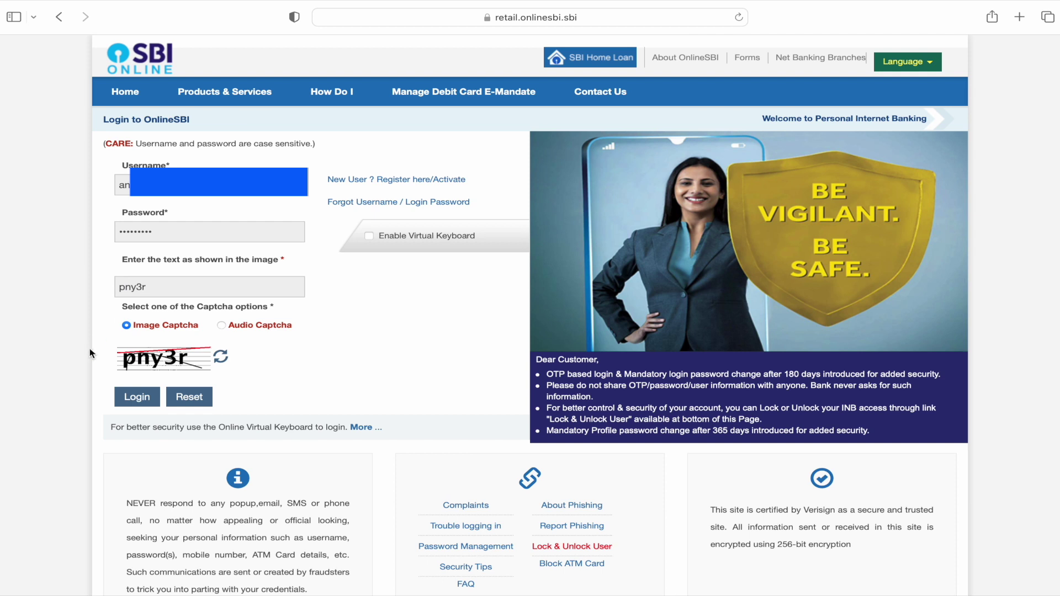
left_click(138, 403)
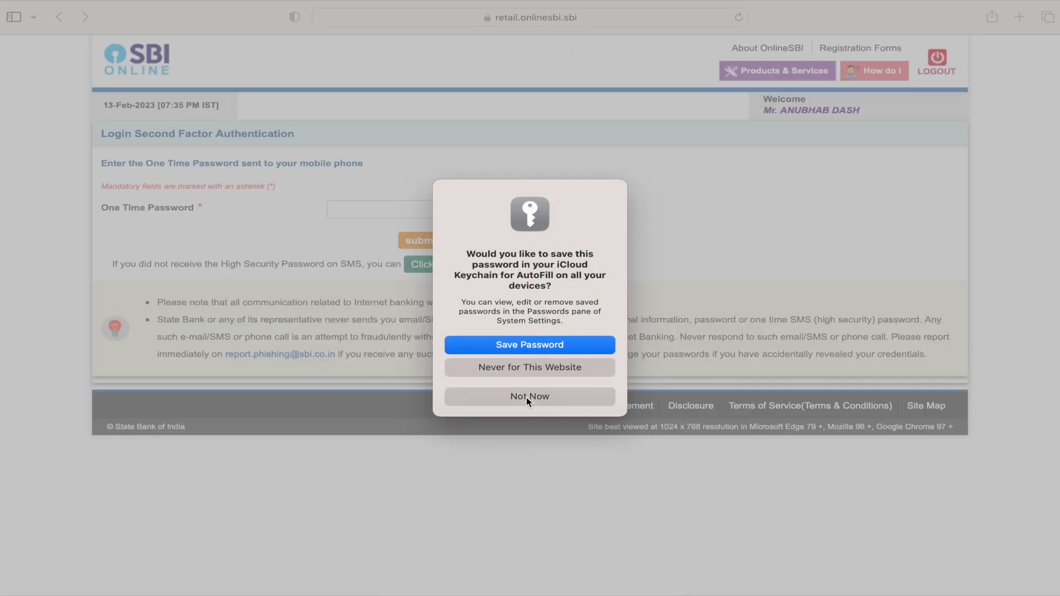
left_click(526, 397)
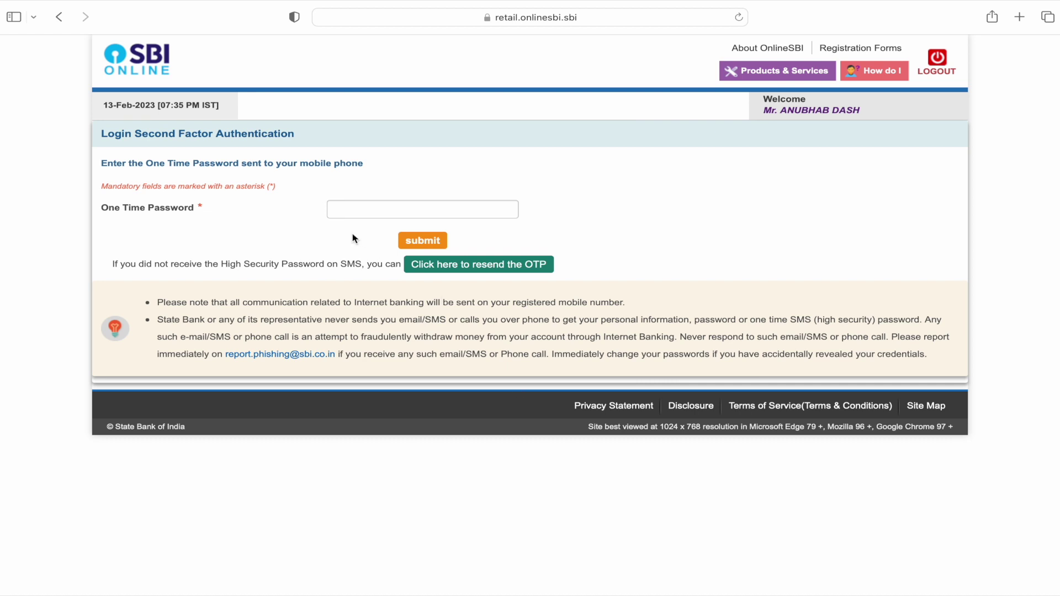
Step: Enter and submit the one-time password, then decline saving it to the keychain
left_click(365, 211)
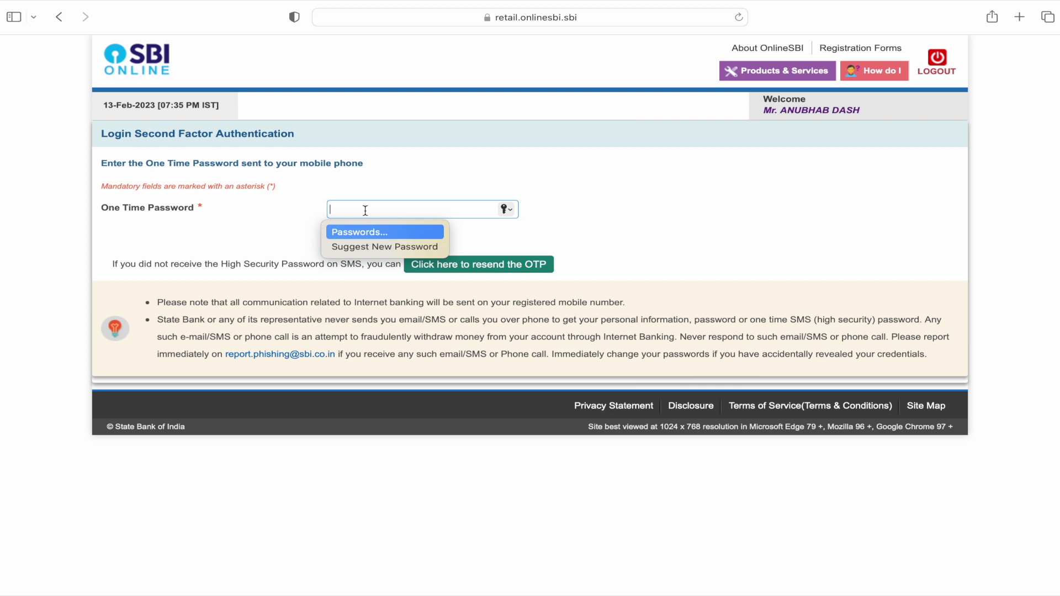
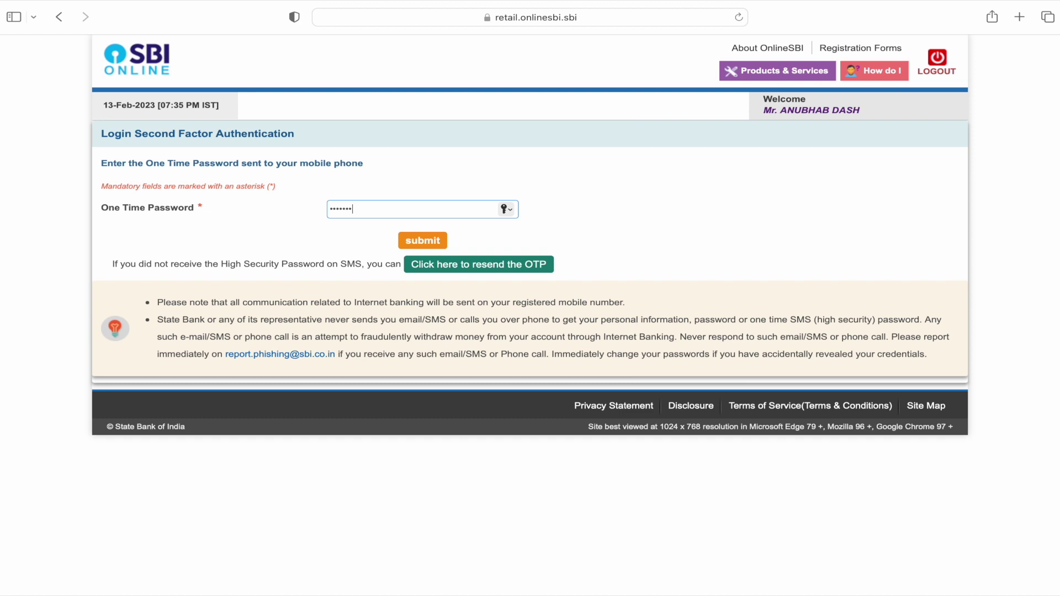
left_click(420, 240)
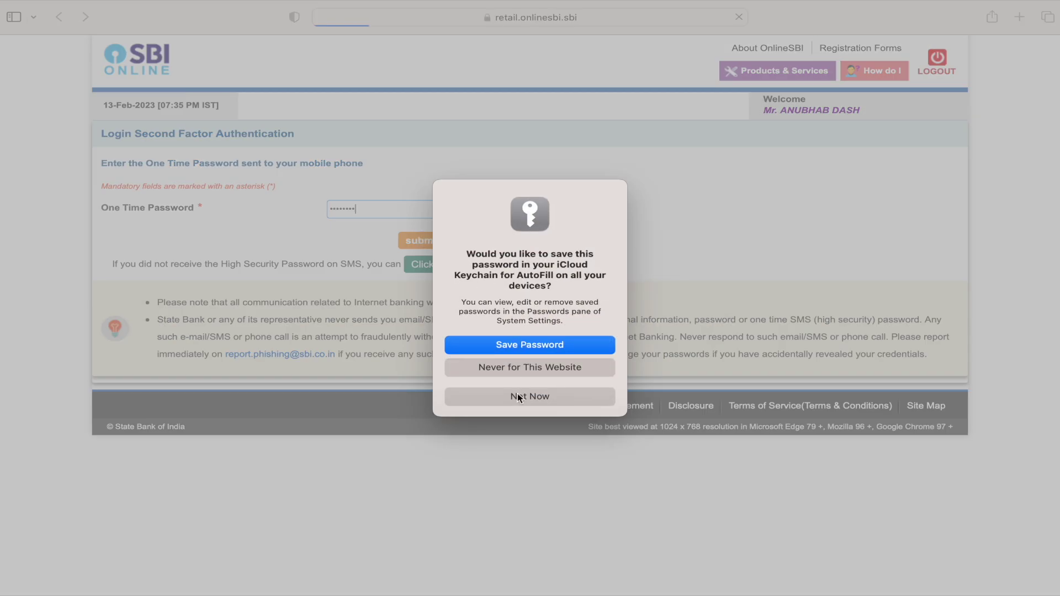
left_click(518, 396)
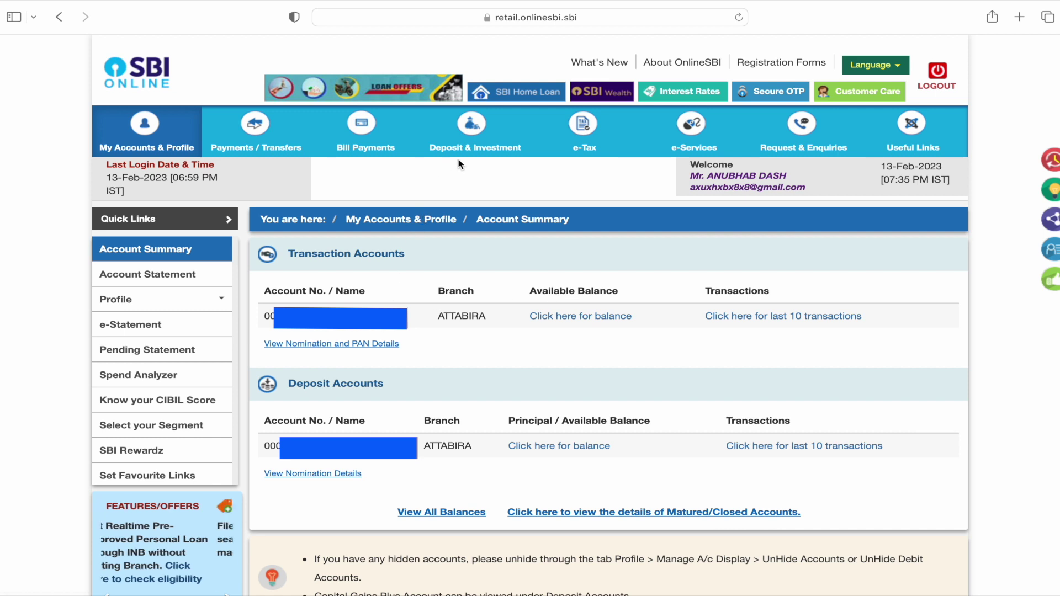
Step: Open Fixed Deposit from the Deposit & Investment menu
mouse_move(474, 132)
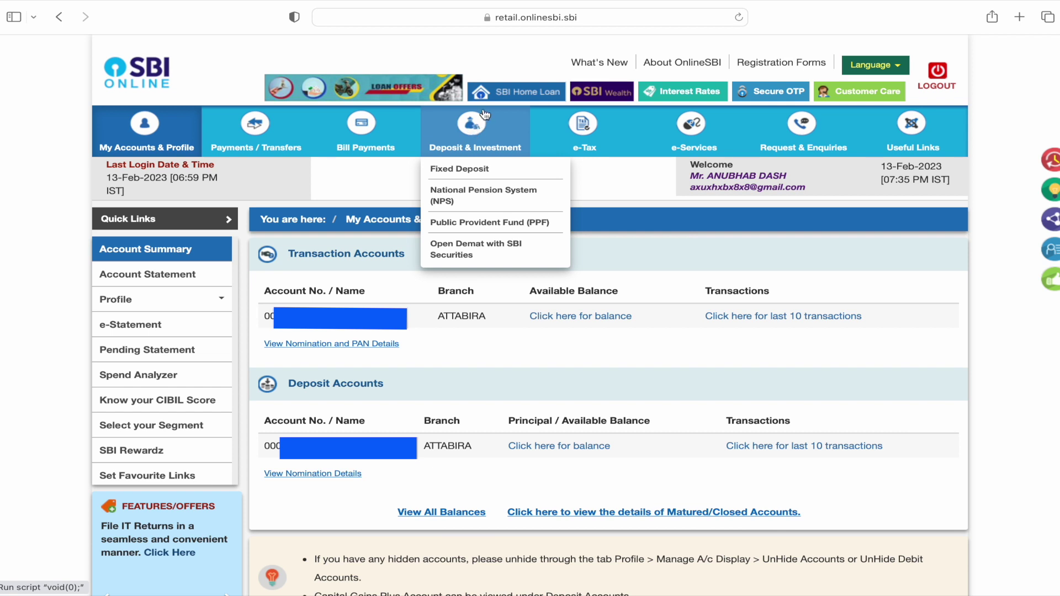
left_click(470, 171)
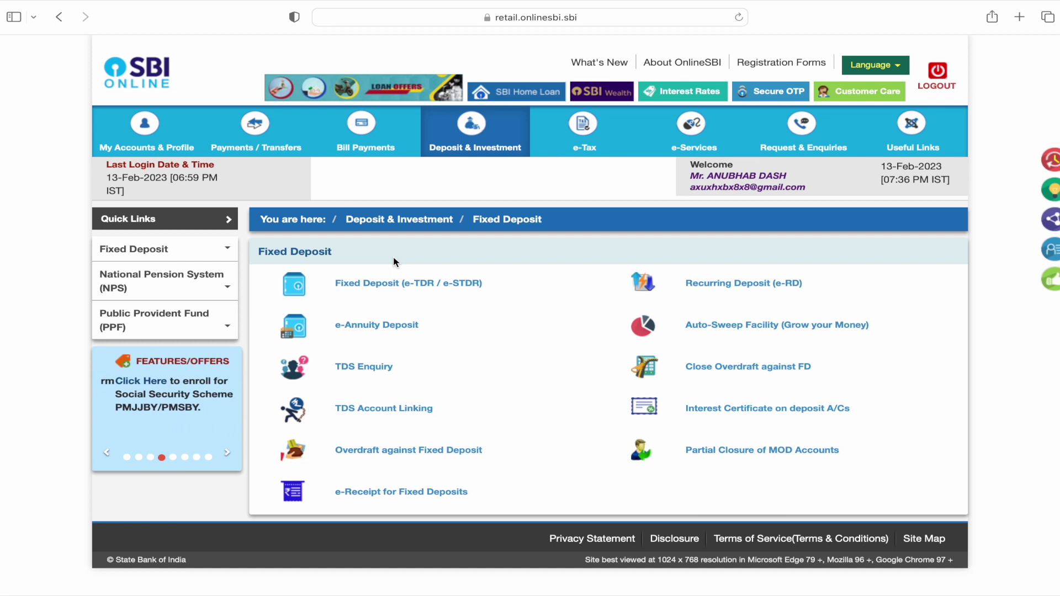
Step: Choose Fixed Deposit (e-TDR / e-STDR) with the plain deposit option and proceed to the opening form
left_click(390, 290)
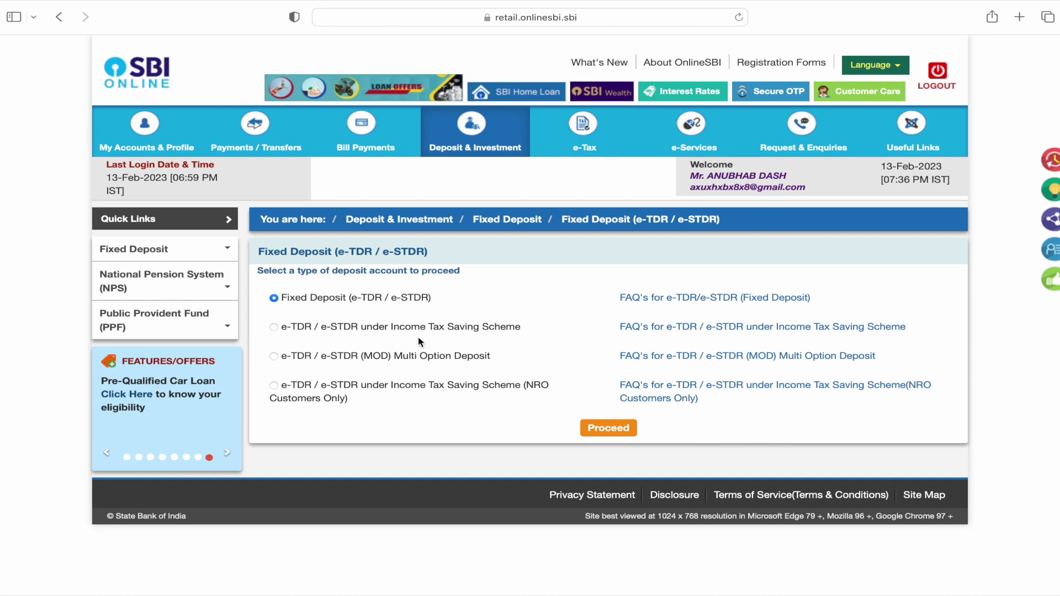
left_click(274, 328)
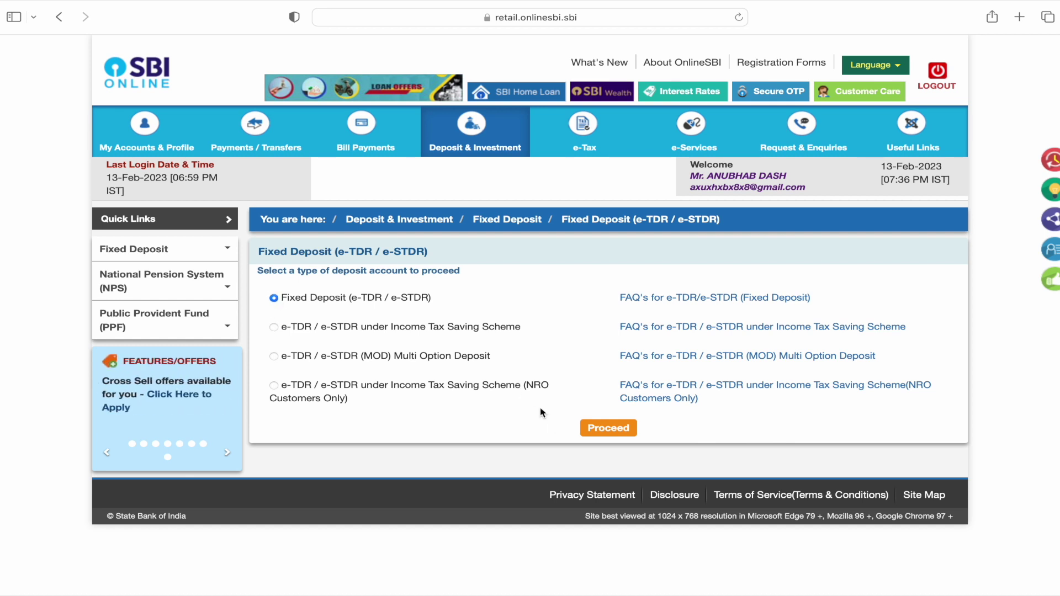
left_click(608, 428)
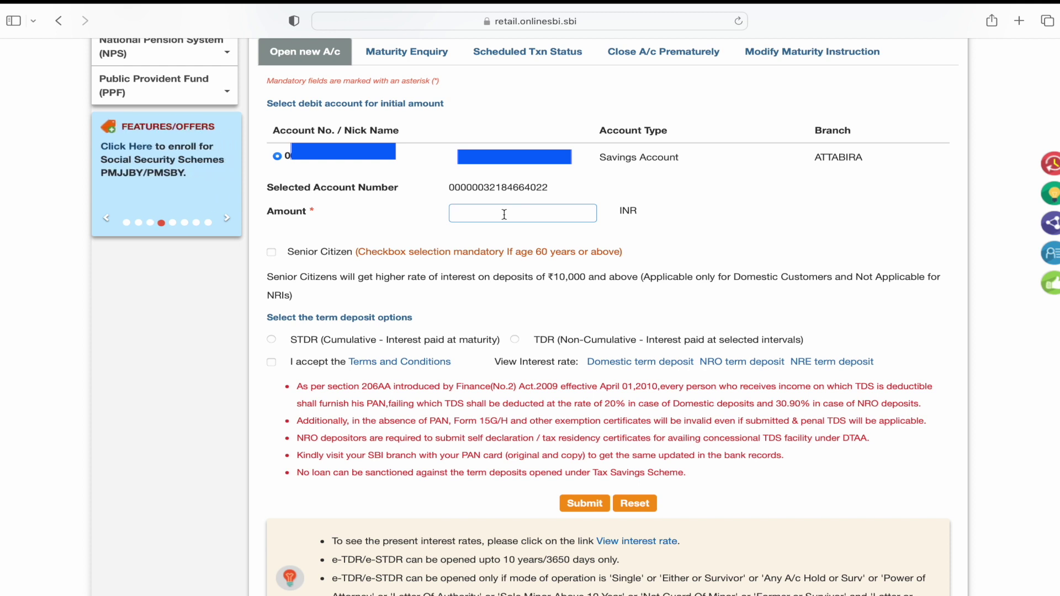
type("10")
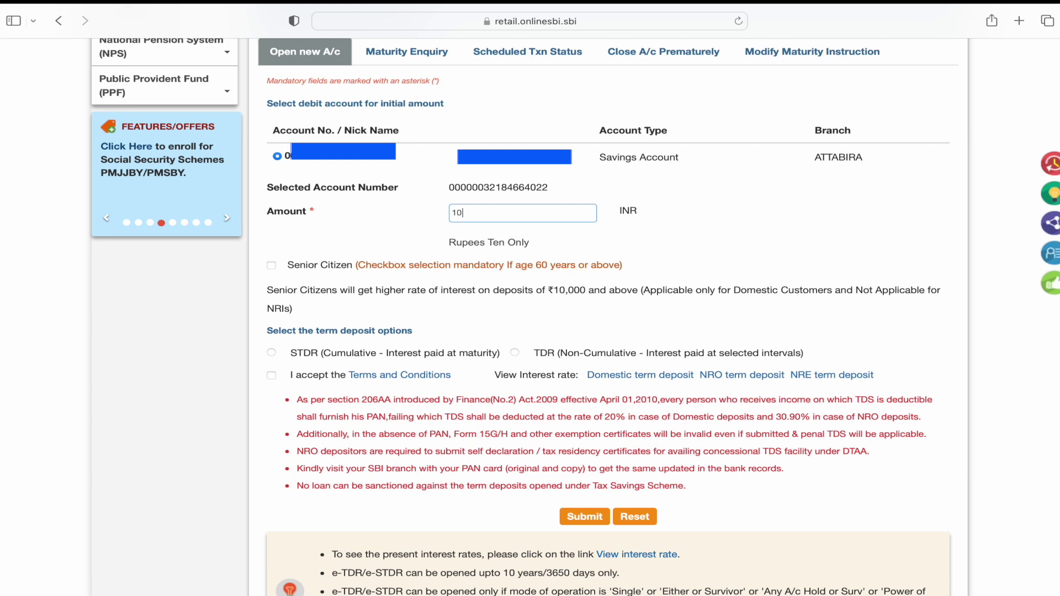
type("00")
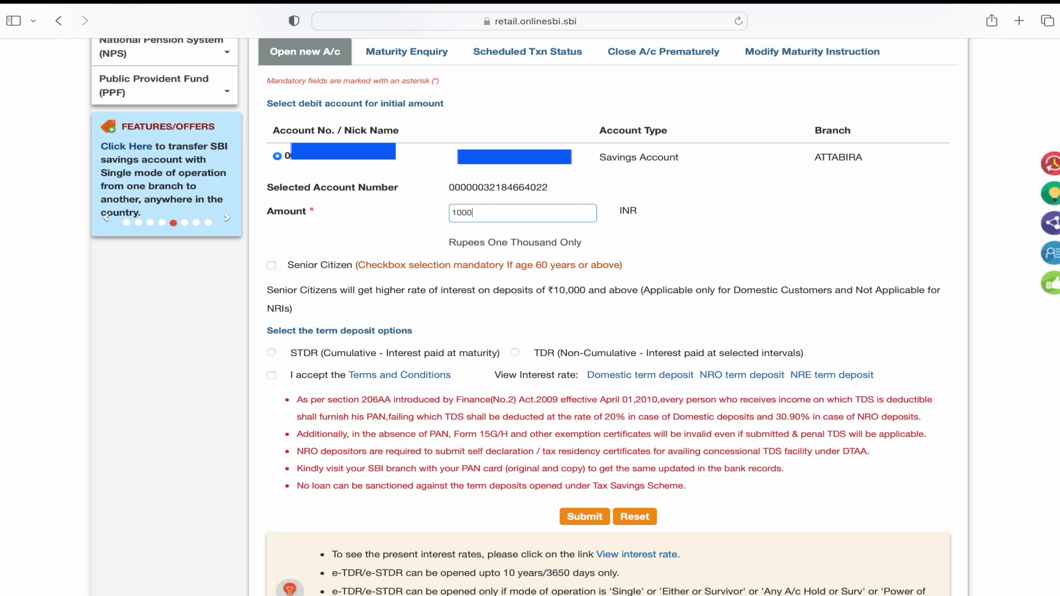
left_click(289, 254)
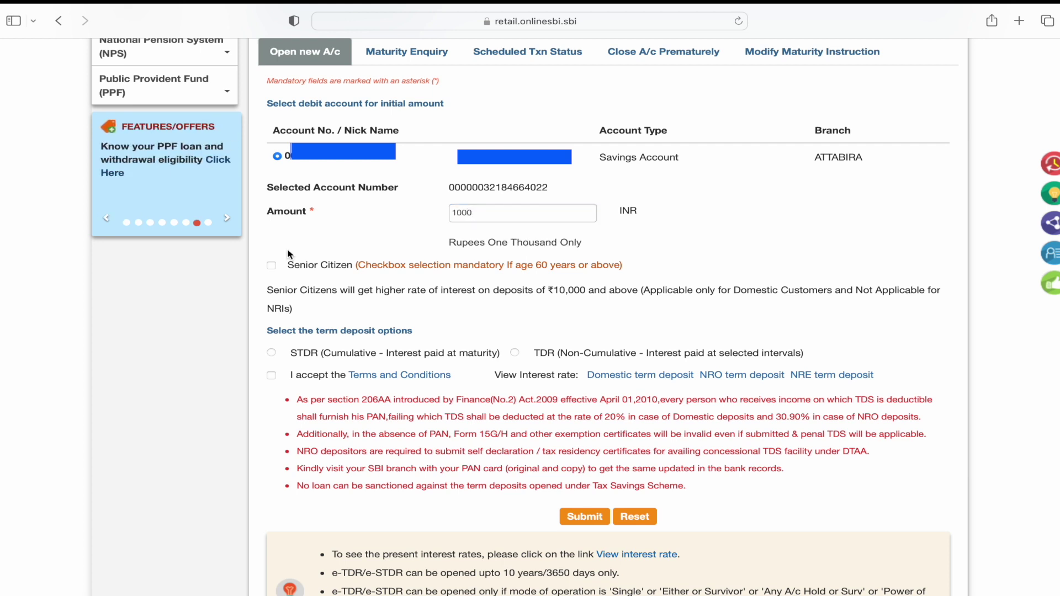
left_click(271, 266)
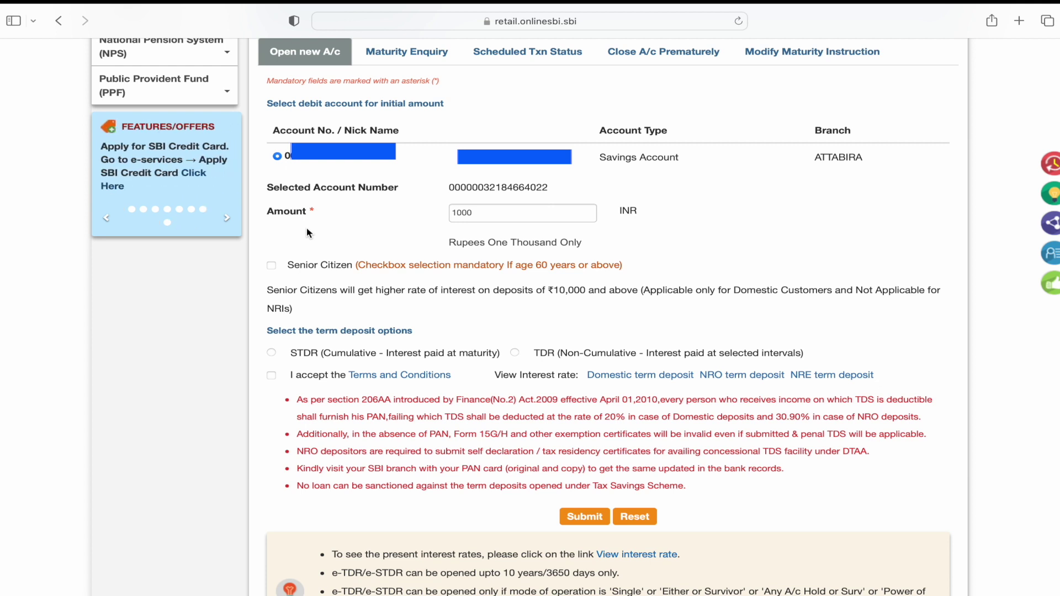
scroll(288, 265, "down", 2)
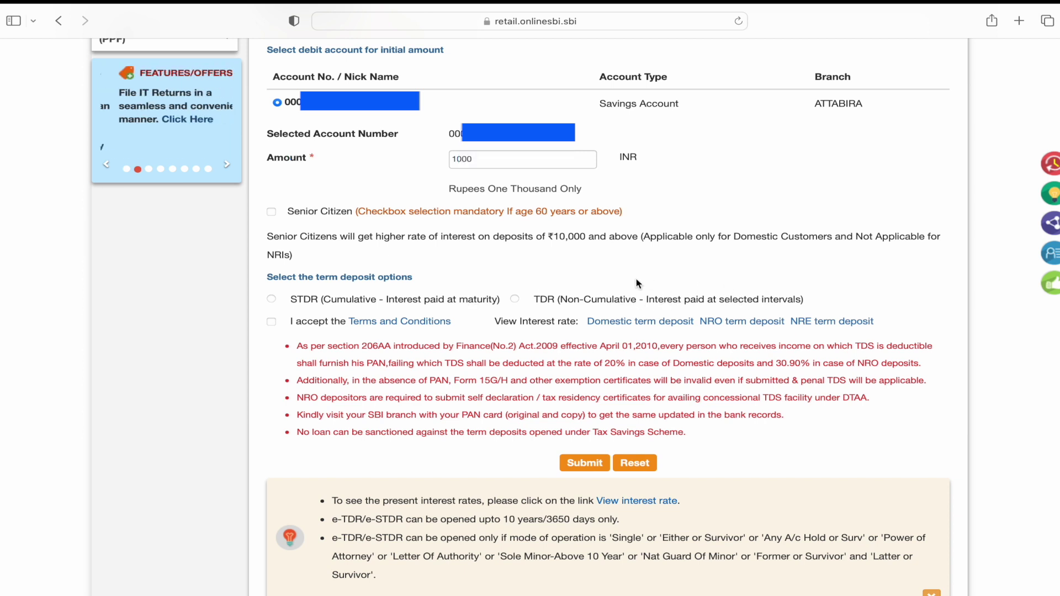
Step: Compare the TDR and STDR types, ending with STDR (Cumulative - Interest paid at maturity) selected
left_click(272, 300)
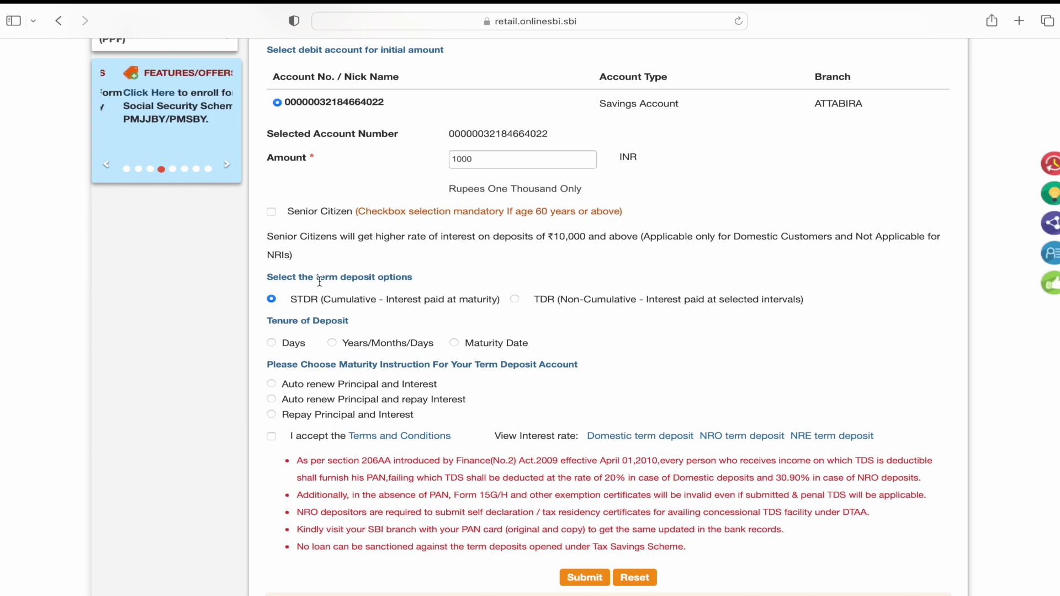
left_click(514, 300)
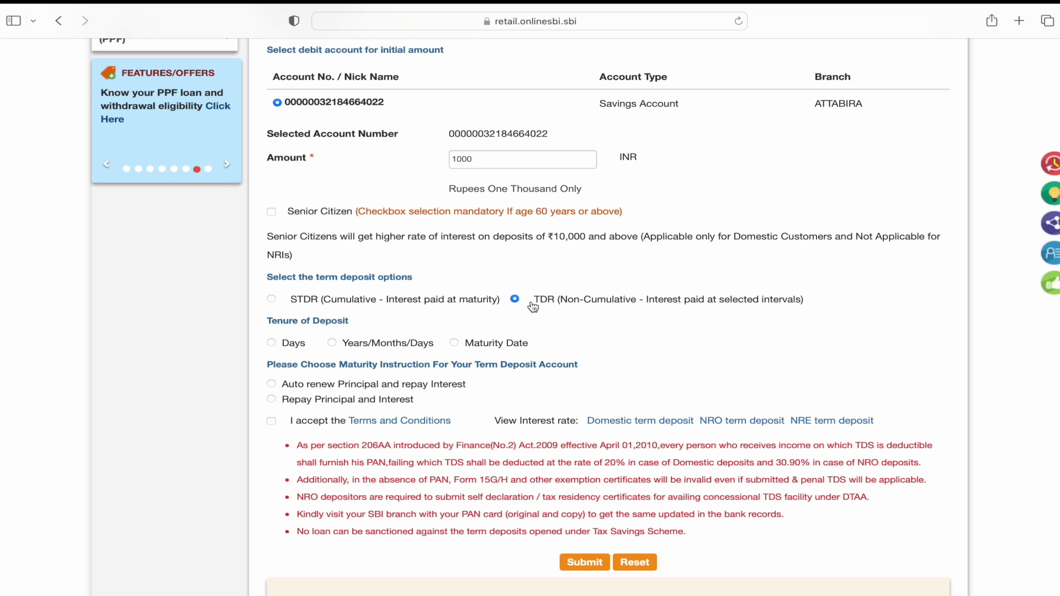
left_click(271, 300)
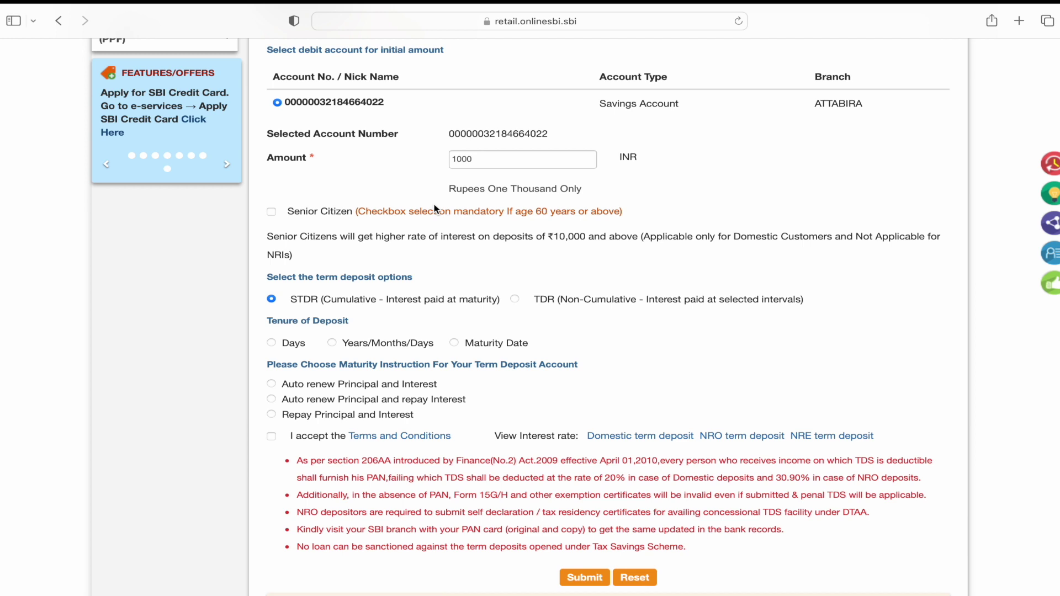
left_click(515, 298)
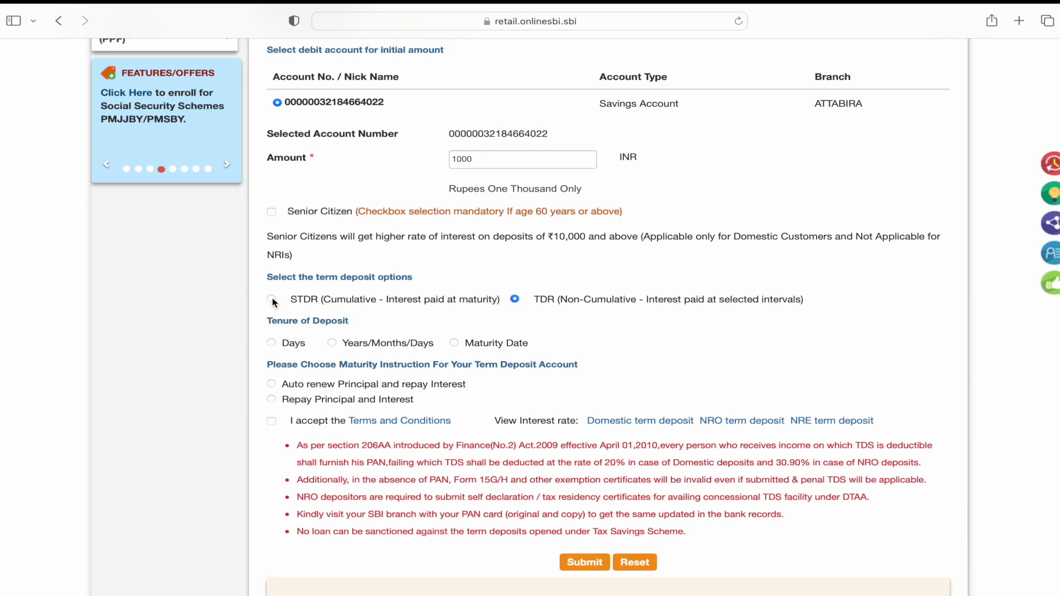
left_click(272, 299)
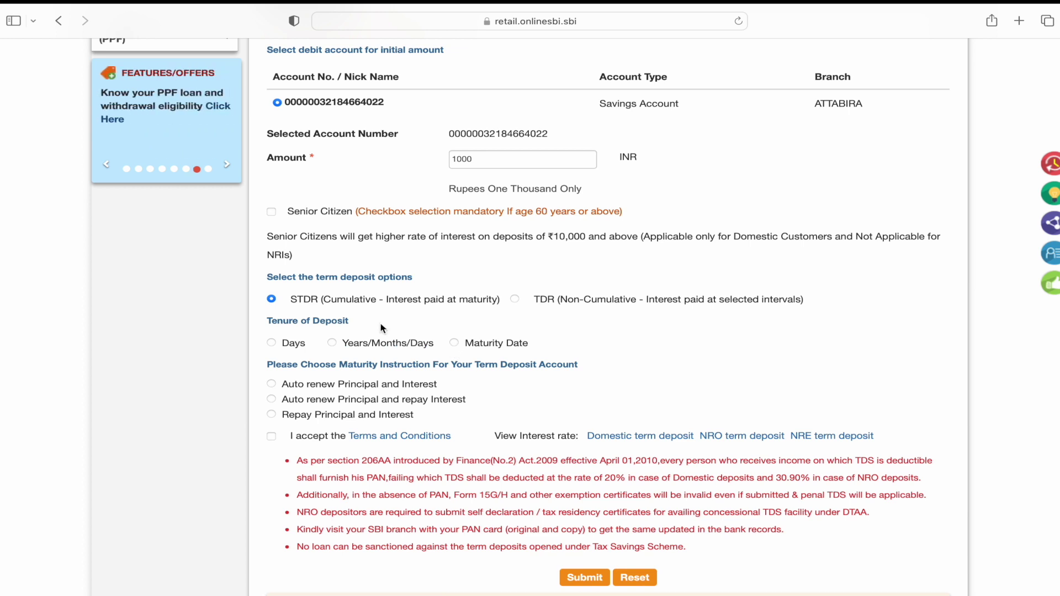
Step: Set a 01-year tenure and choose Auto renew Principal and Interest as the maturity instruction
left_click(331, 343)
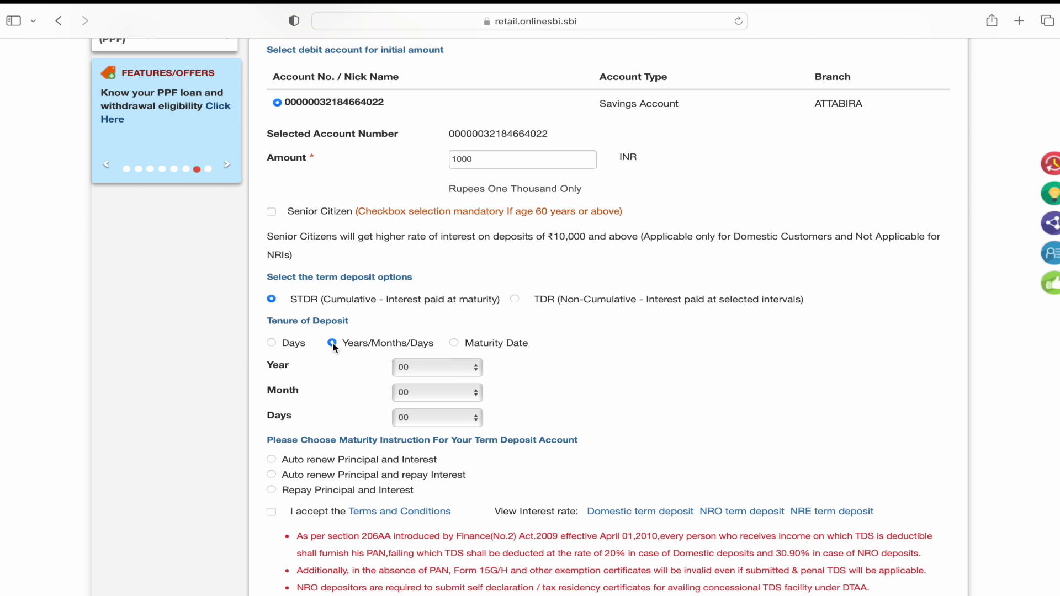
left_click(414, 367)
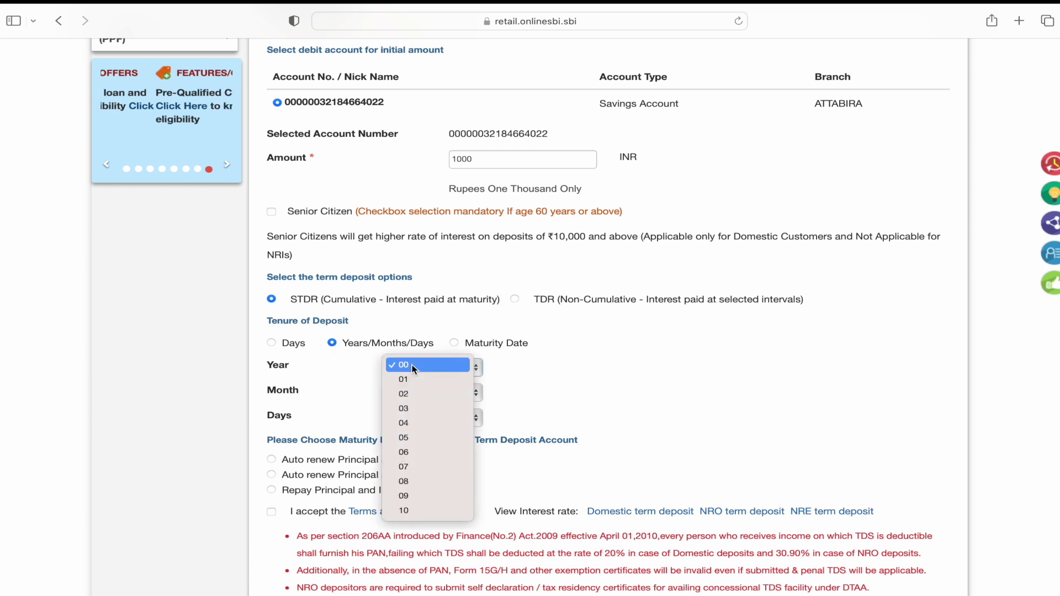
key("Escape")
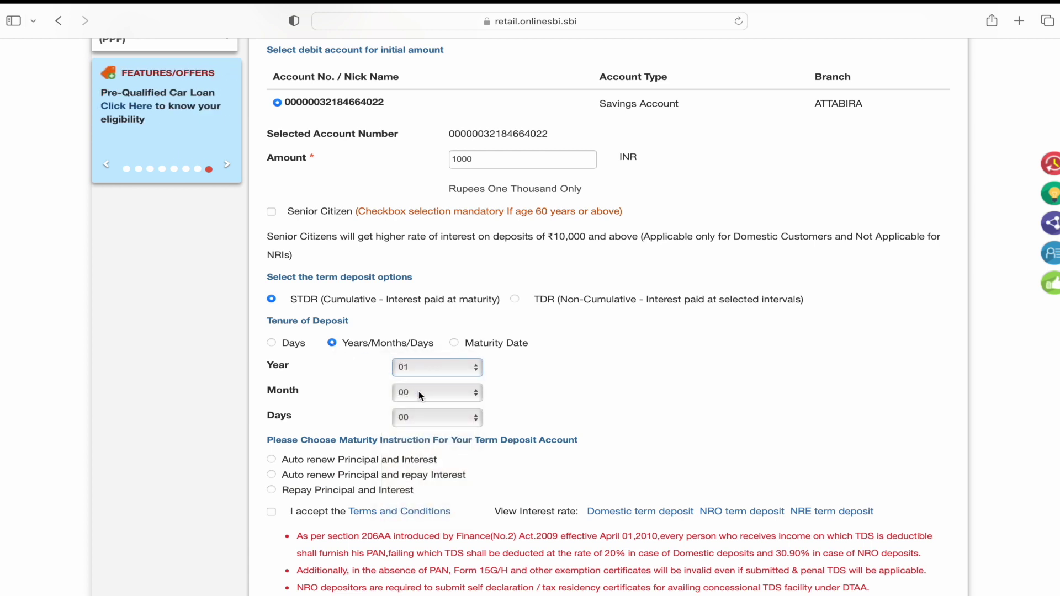
scroll(429, 420, "down", 5)
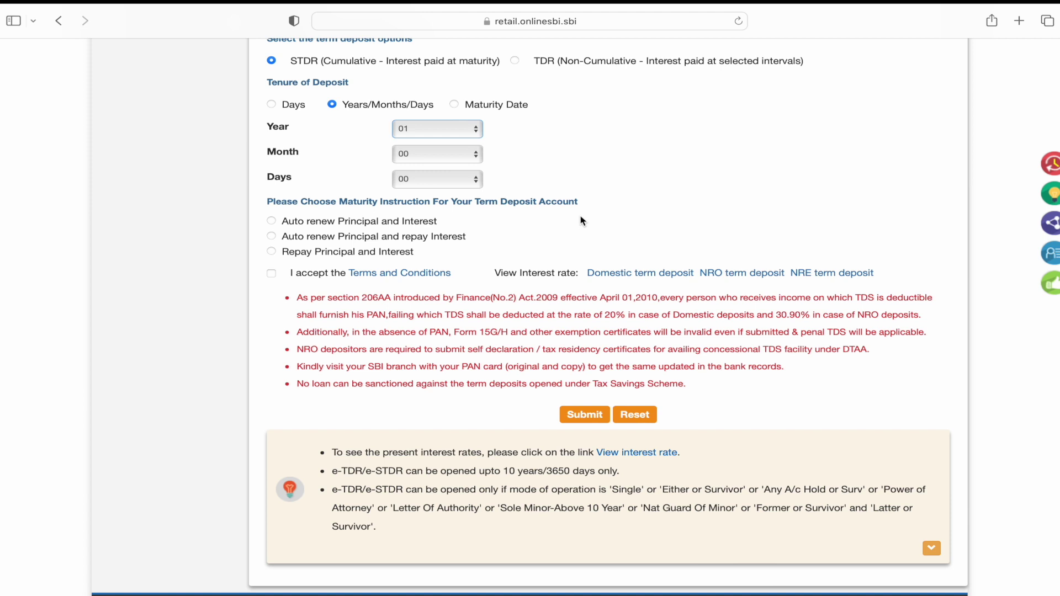
left_click(272, 221)
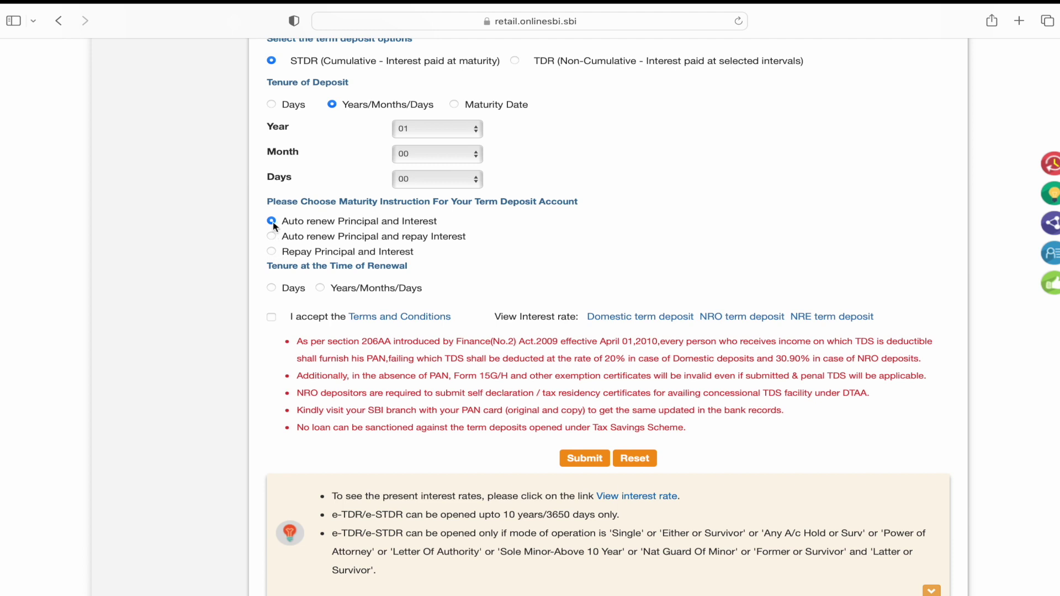
Step: Set a 01-year renewal period, try the other maturity options, then return to auto-renew
left_click(321, 288)
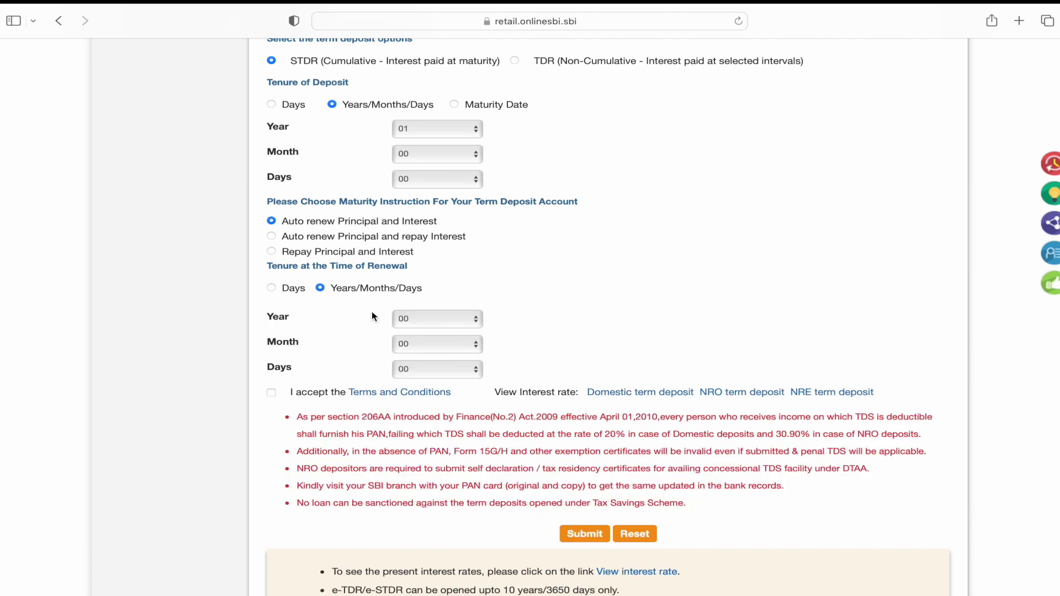
left_click(414, 315)
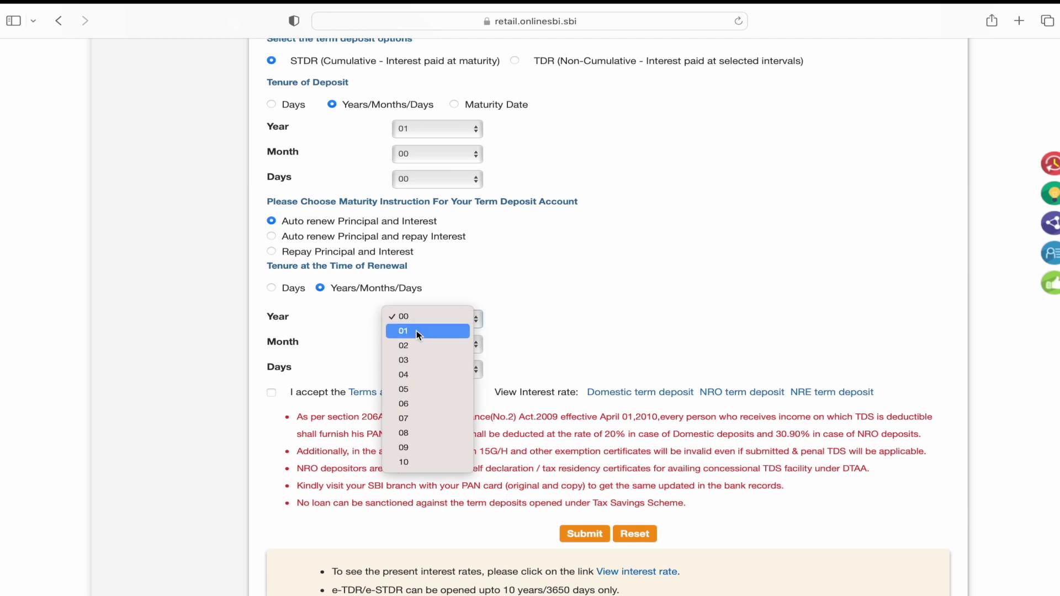
left_click(416, 332)
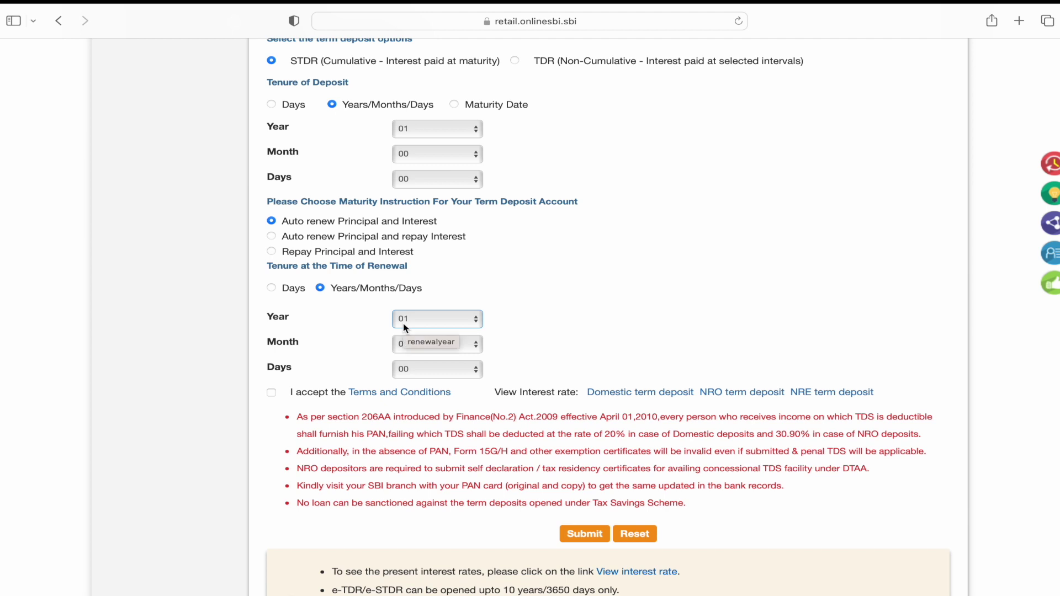
left_click(271, 236)
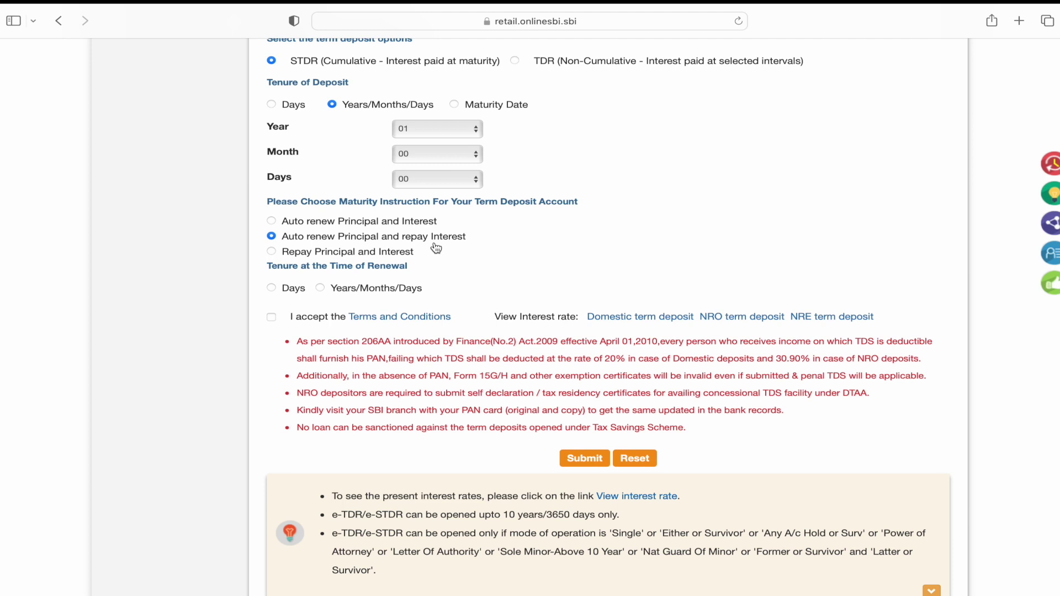
left_click(271, 252)
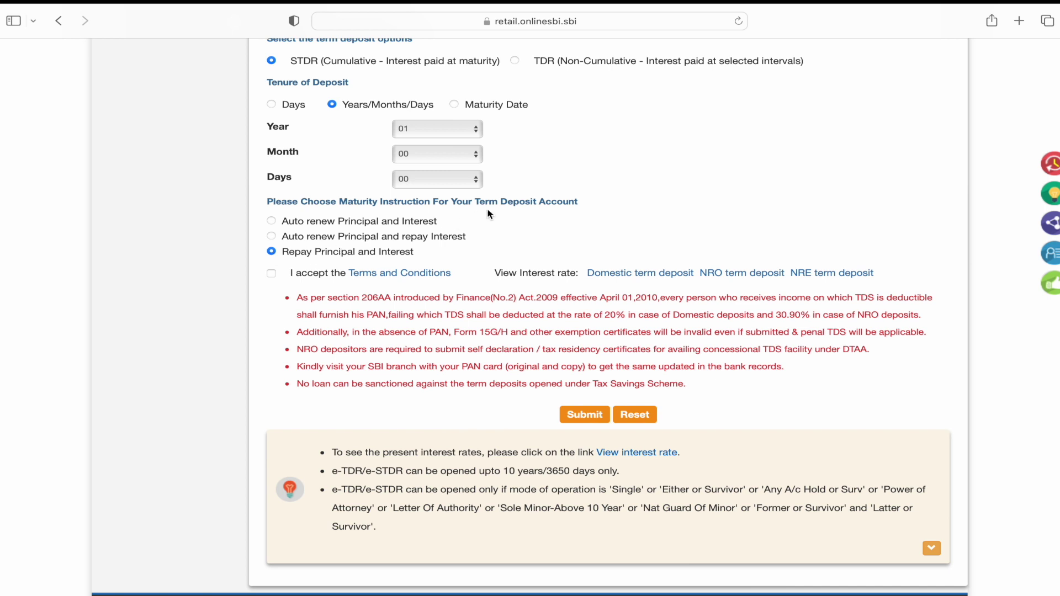
left_click(272, 222)
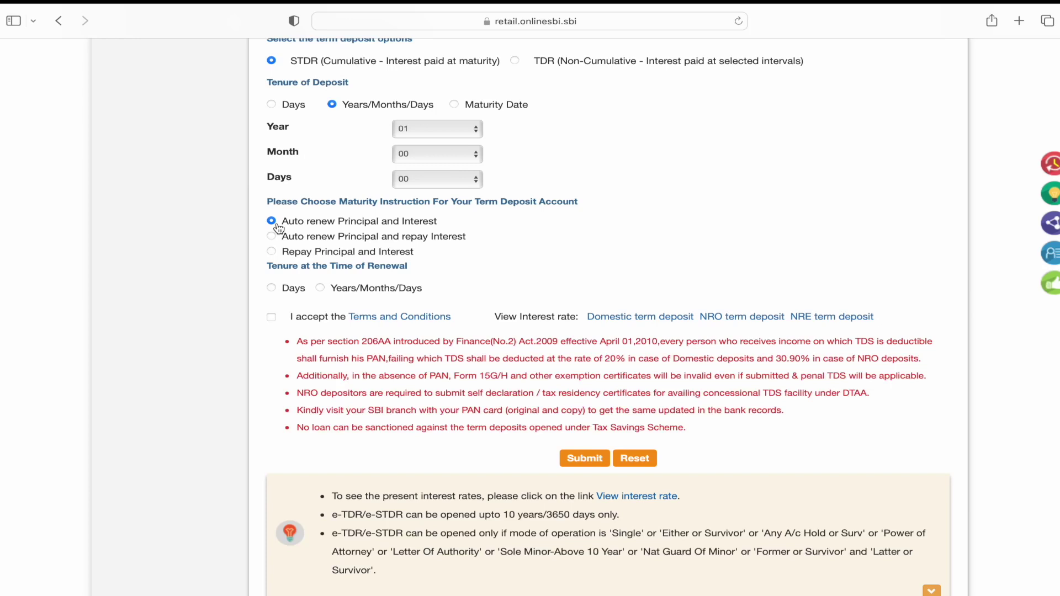
Step: Re-set the renewal period to 01 year, accept the Terms and Conditions, and submit the form
left_click(320, 288)
left_click(419, 318)
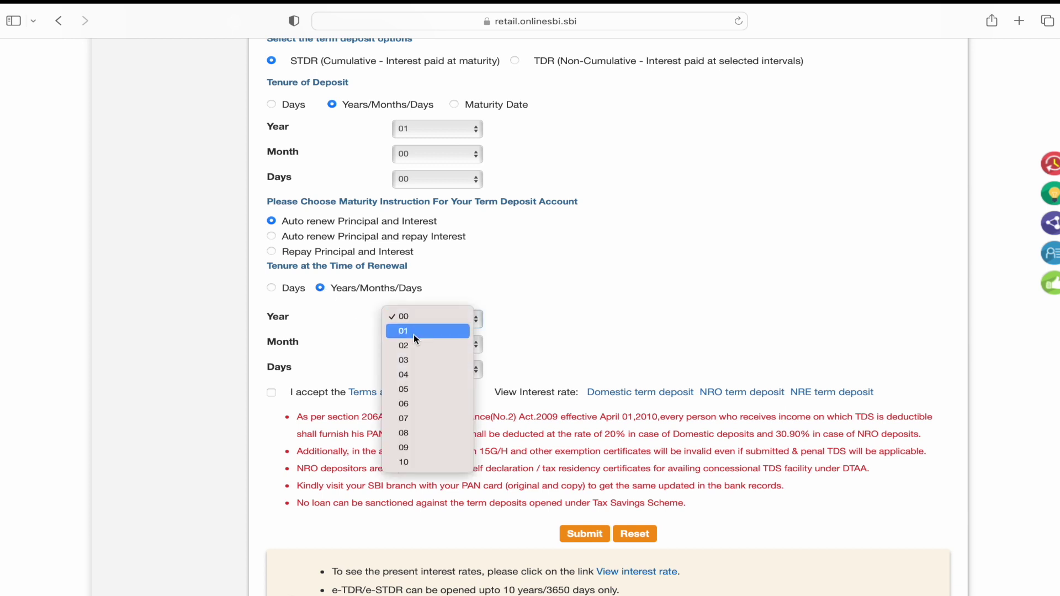
left_click(414, 333)
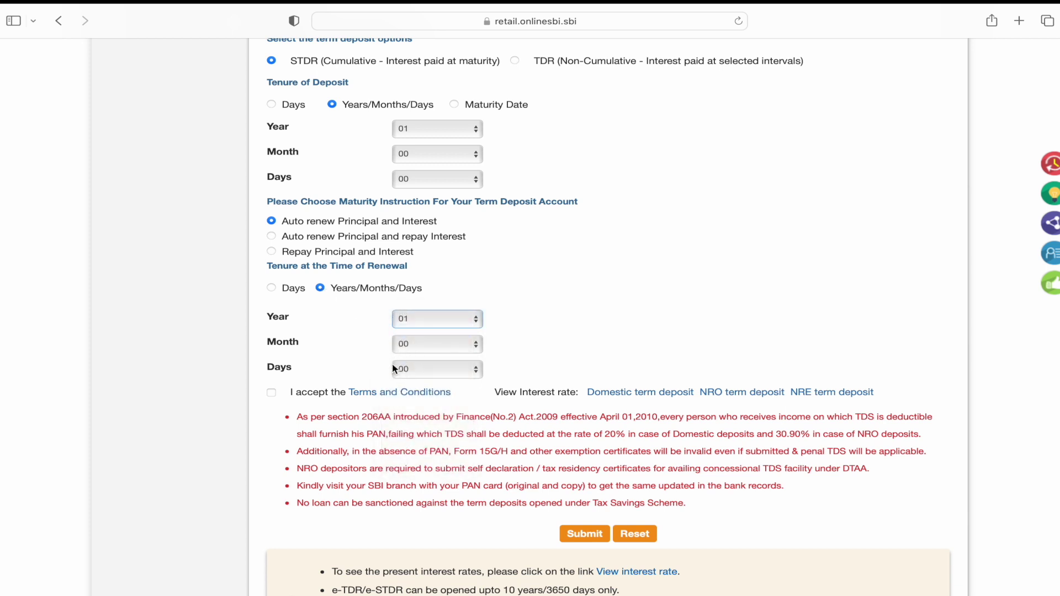
left_click(271, 393)
left_click(587, 537)
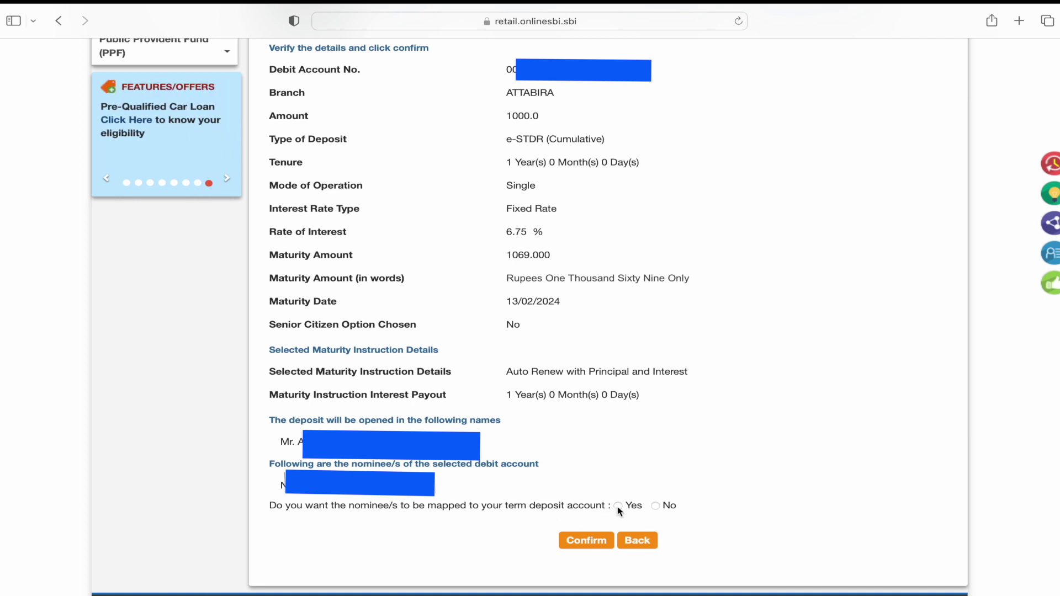
Step: Set nominee mapping to Yes and confirm the verified 1,000 INR e-STDR details
left_click(656, 506)
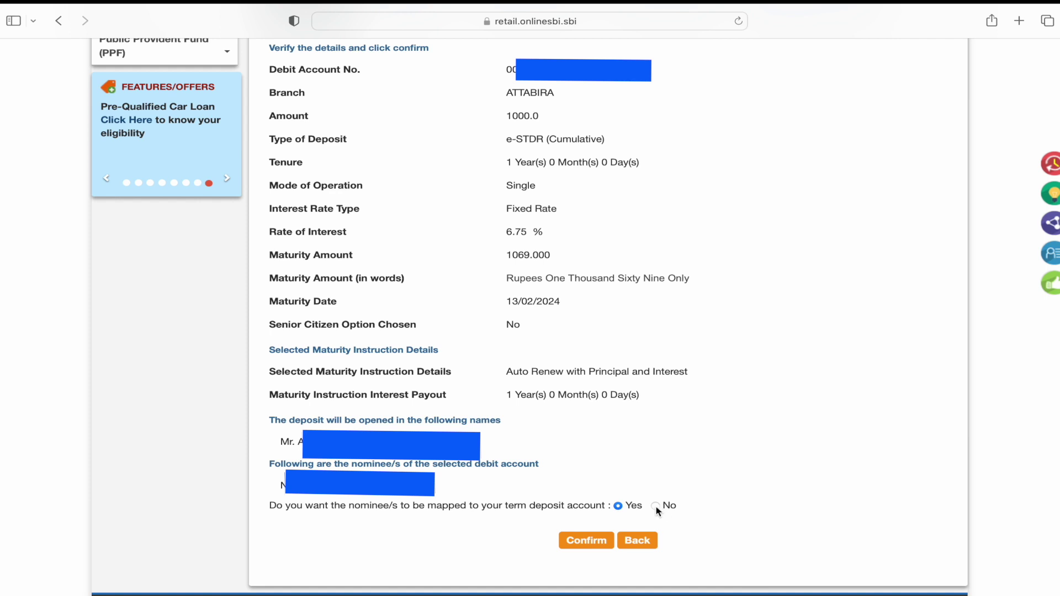
left_click(618, 506)
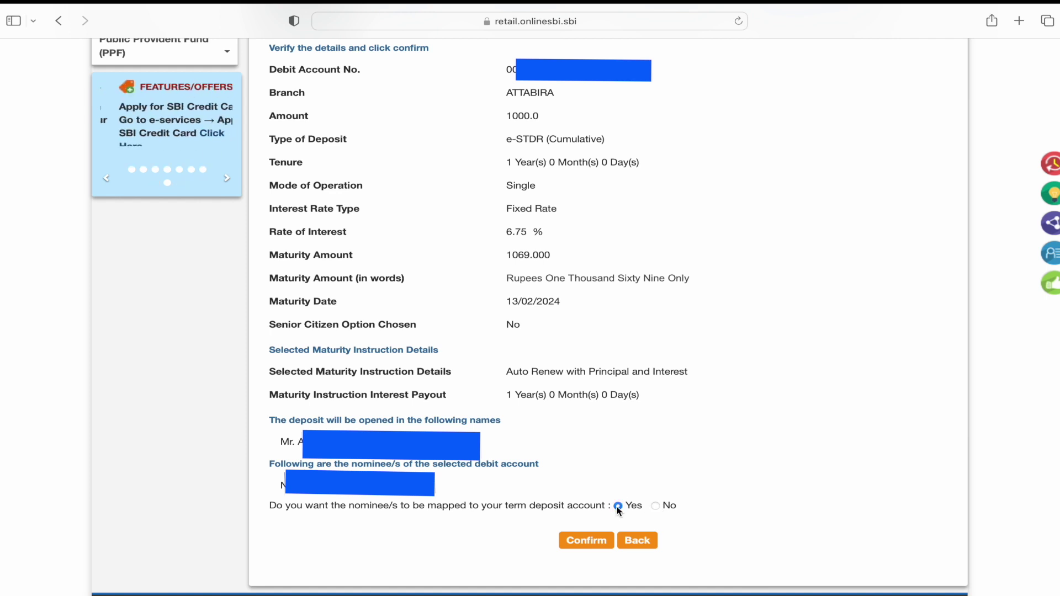
left_click(588, 542)
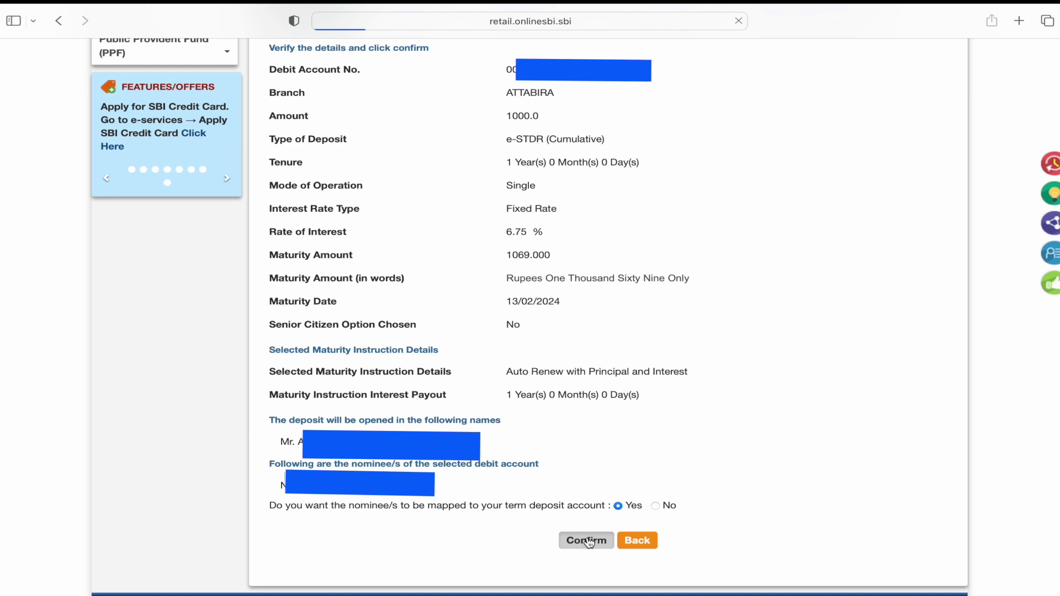